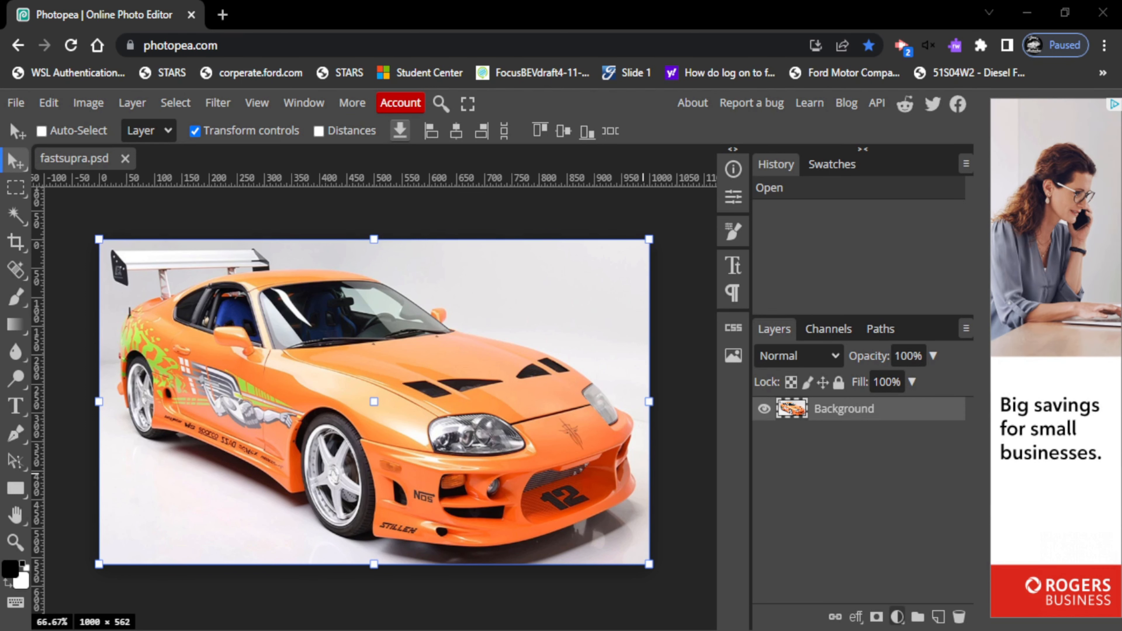
Step: Add a Hue/Saturation adjustment layer above the Background and turn it into a clipping mask
left_click(897, 616)
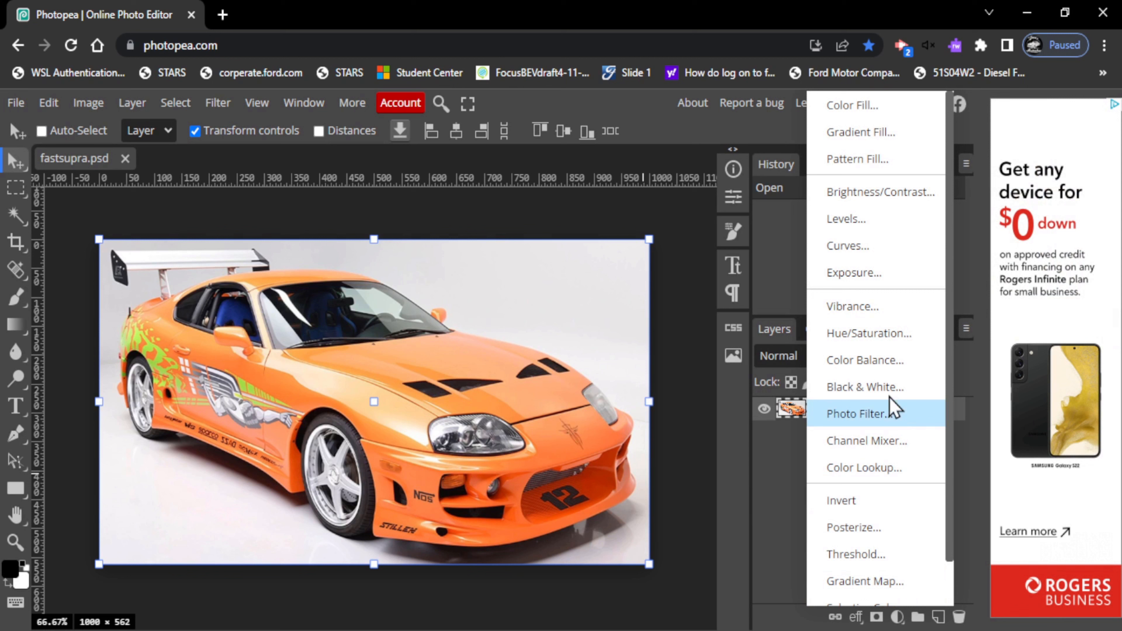
left_click(886, 342)
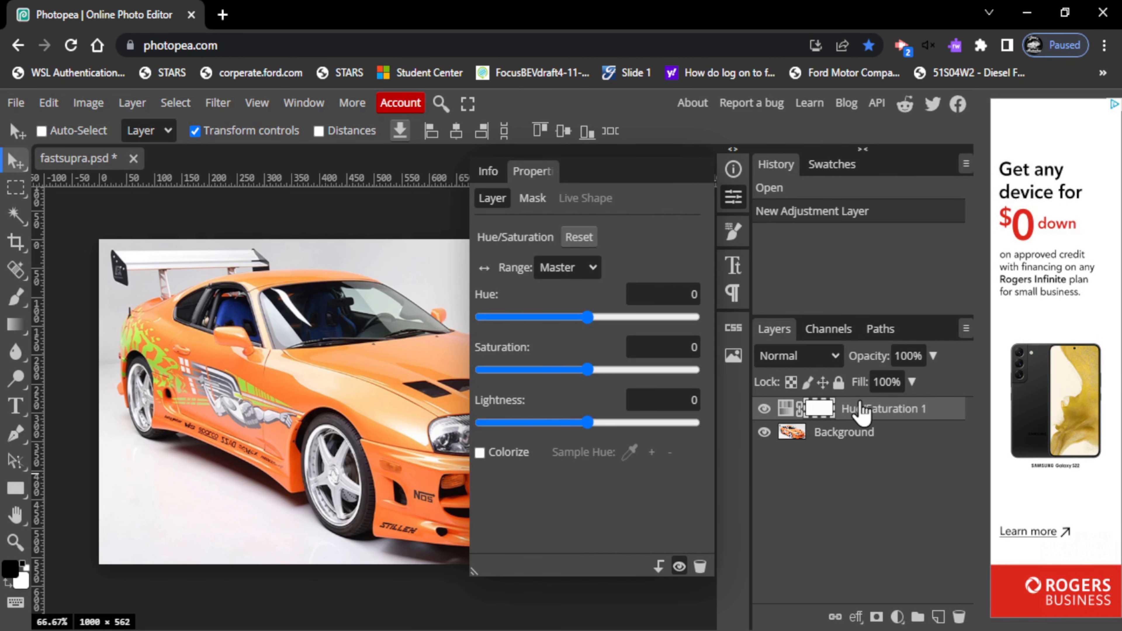
right_click(865, 420)
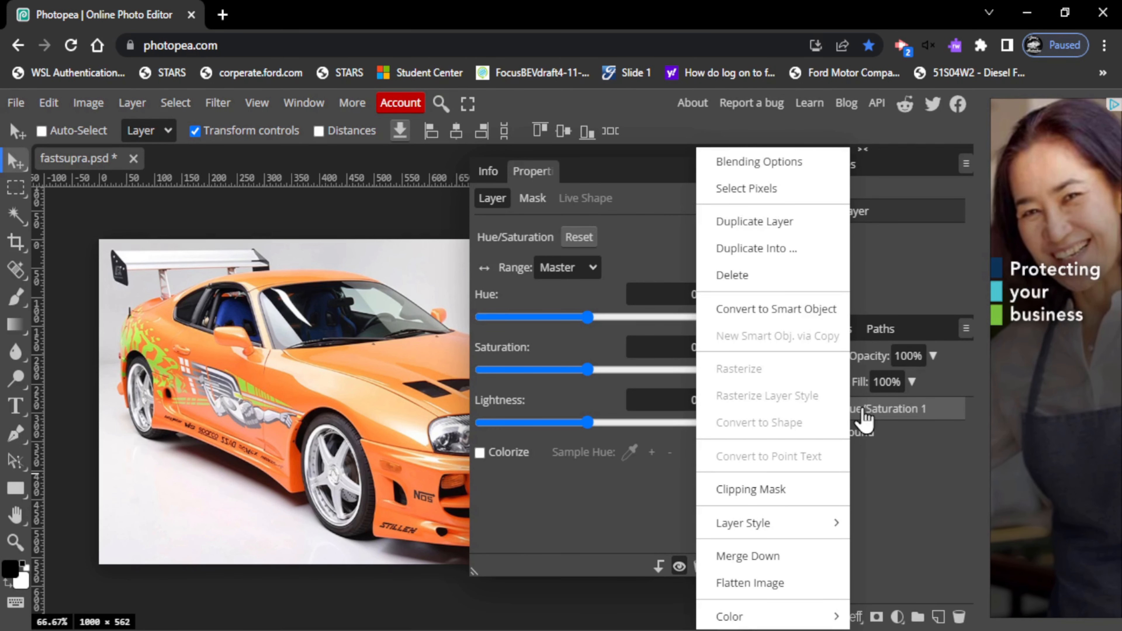
left_click(786, 504)
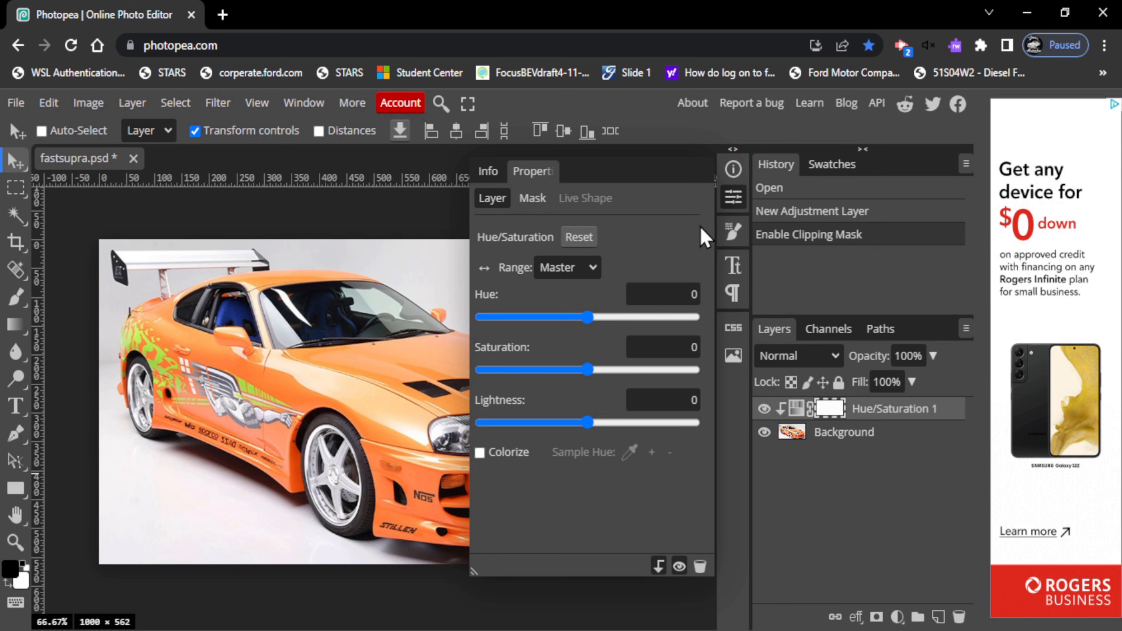
left_click(733, 199)
left_click(732, 207)
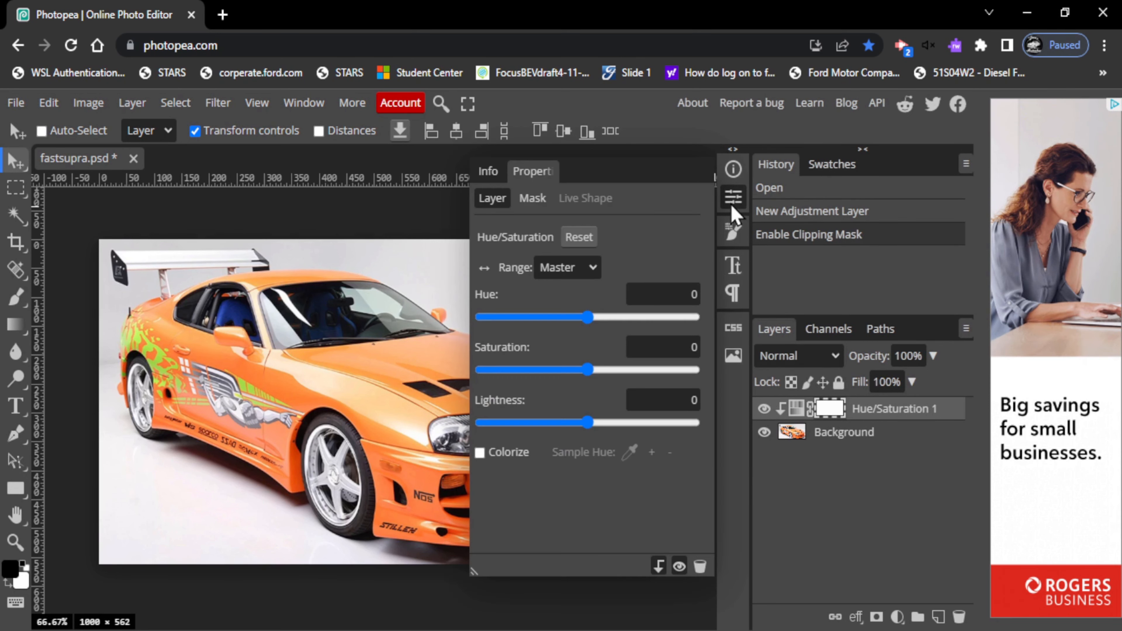
left_click(732, 207)
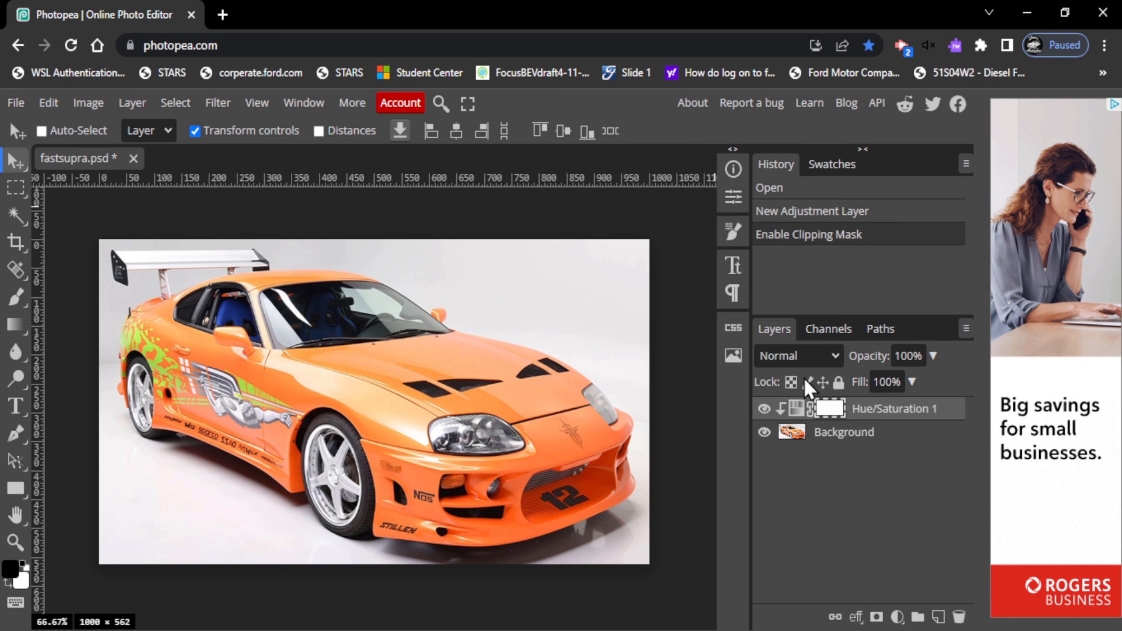
Step: Recolour the car by setting the Hue of the Yellow range, sampled from the orange bodywork, to -41 in the Hue/Saturation adjustment
double_click(795, 411)
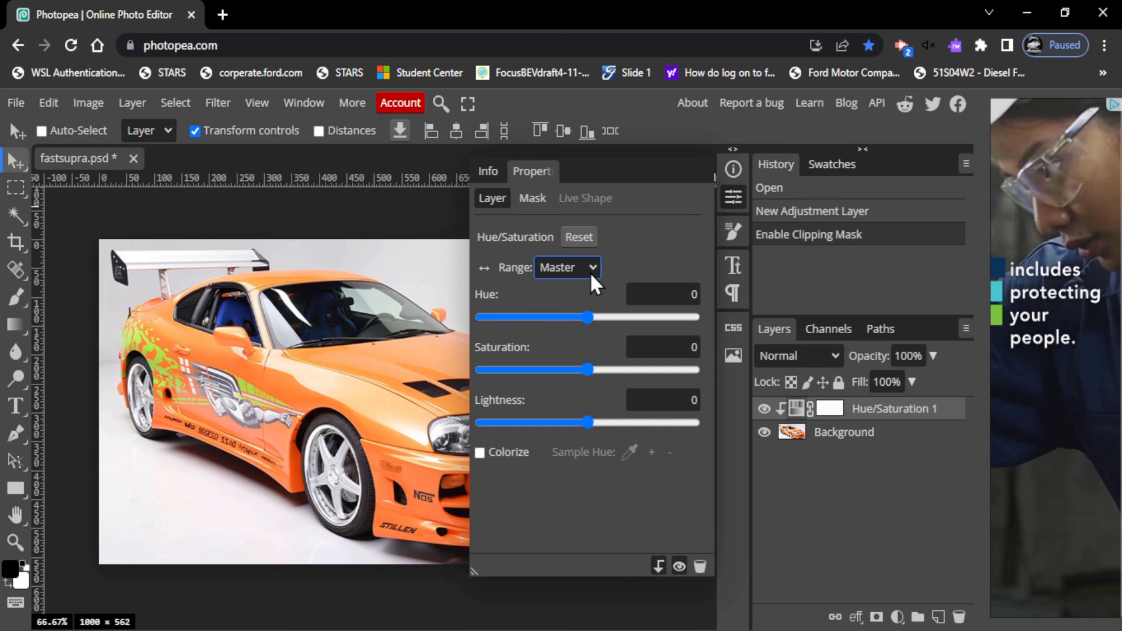
left_click(571, 322)
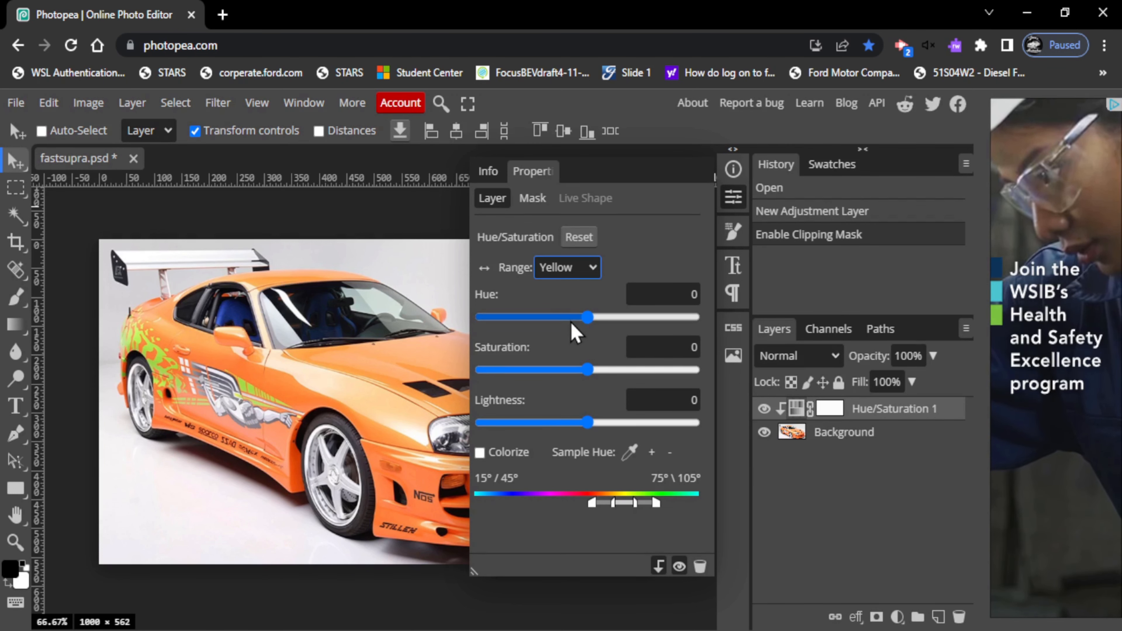
left_click(627, 452)
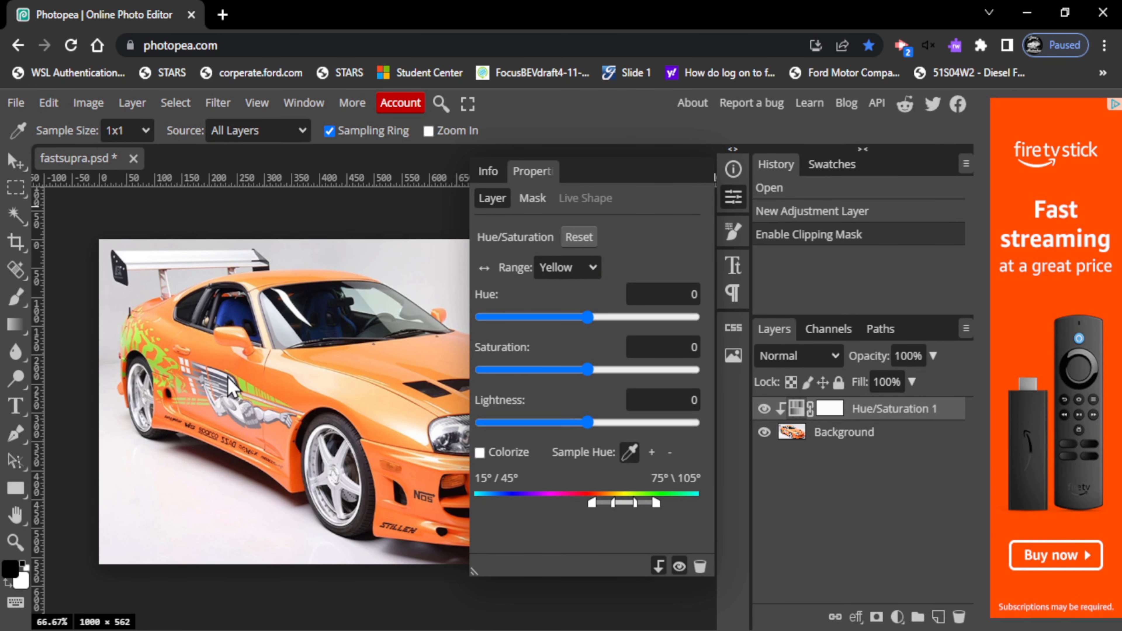
left_click(279, 387)
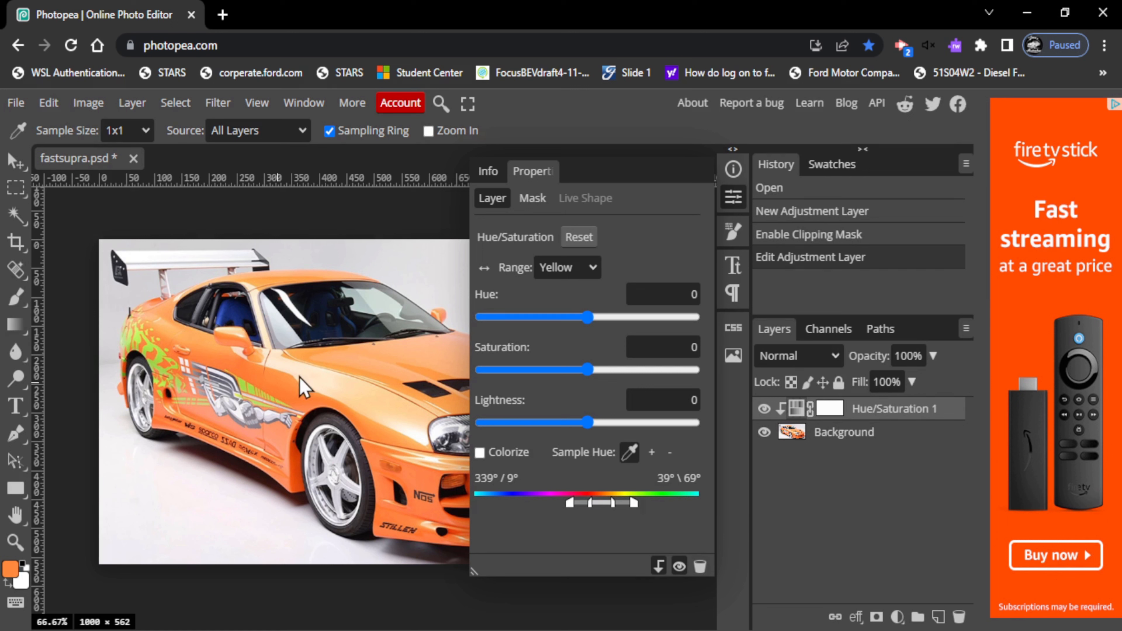
left_click_drag(592, 323, 565, 322)
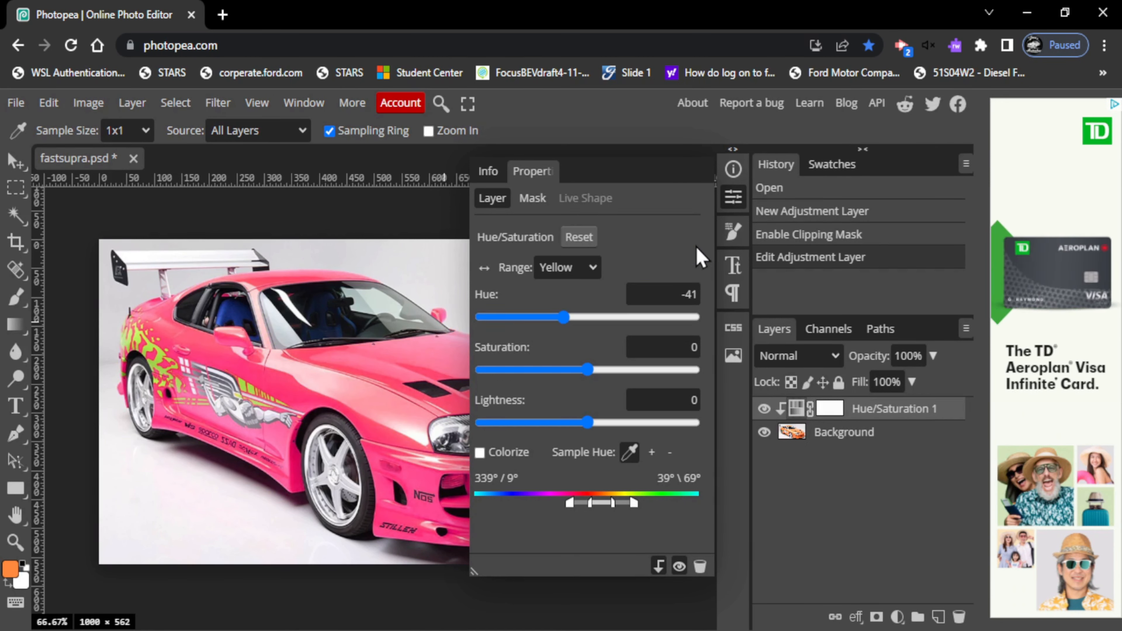
left_click(732, 200)
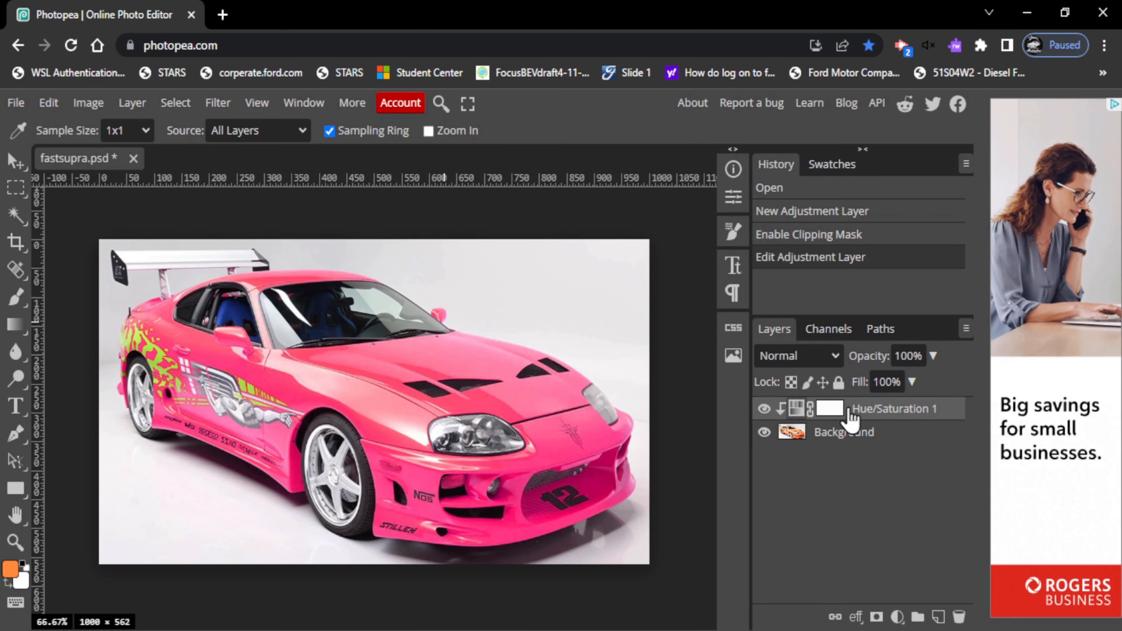
Step: Target the Hue/Saturation layer's mask and set the foreground colour to black
left_click(830, 409)
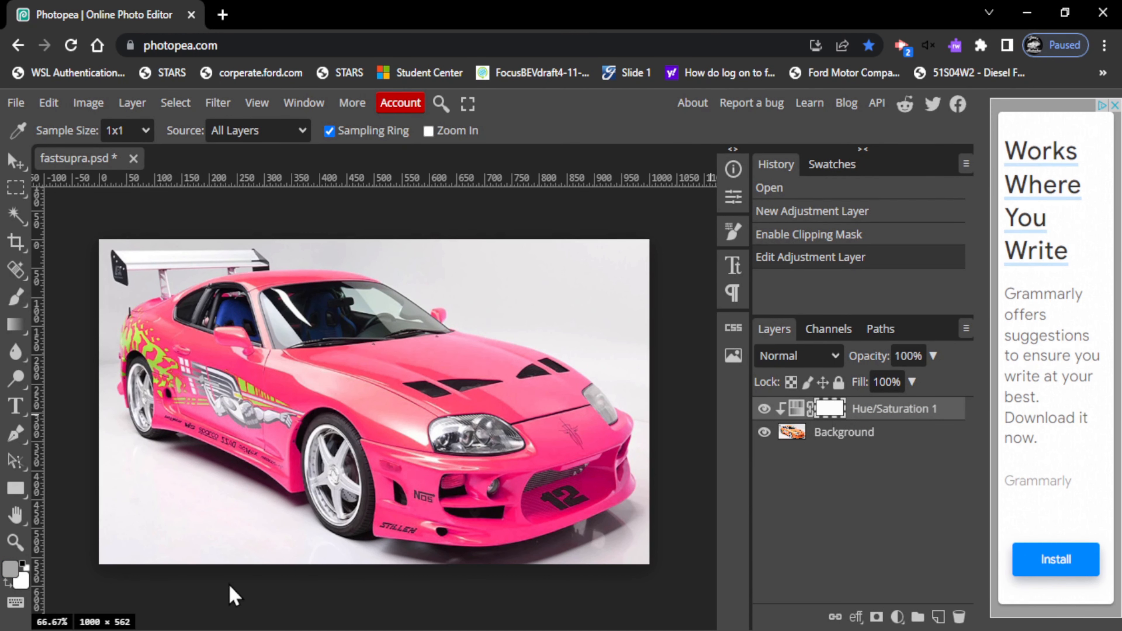
left_click(14, 571)
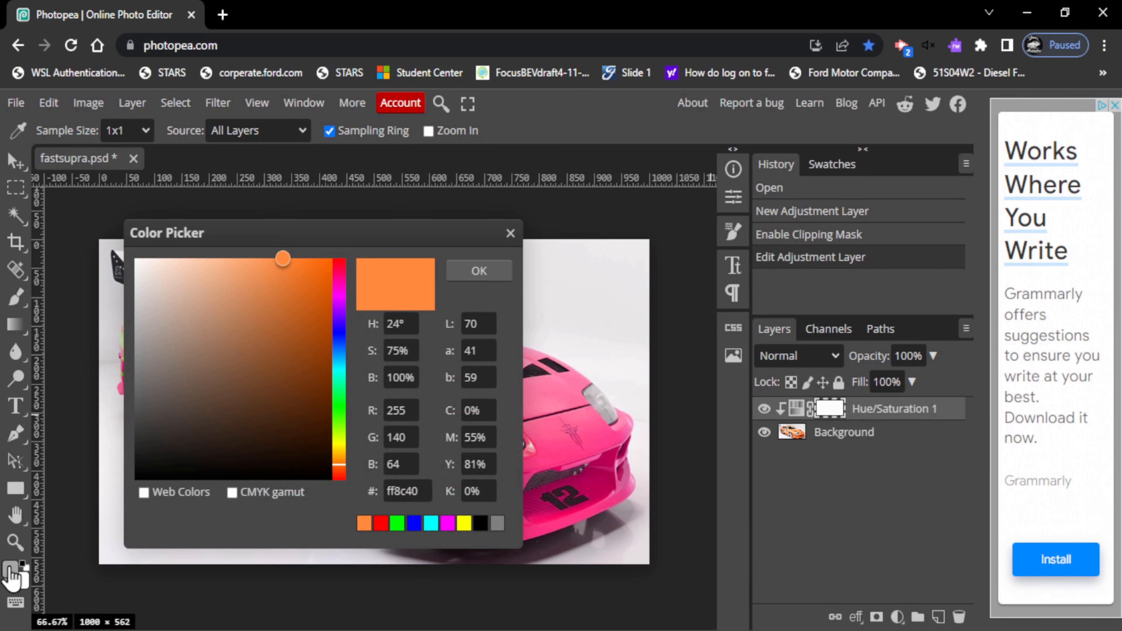
left_click_drag(204, 445, 135, 480)
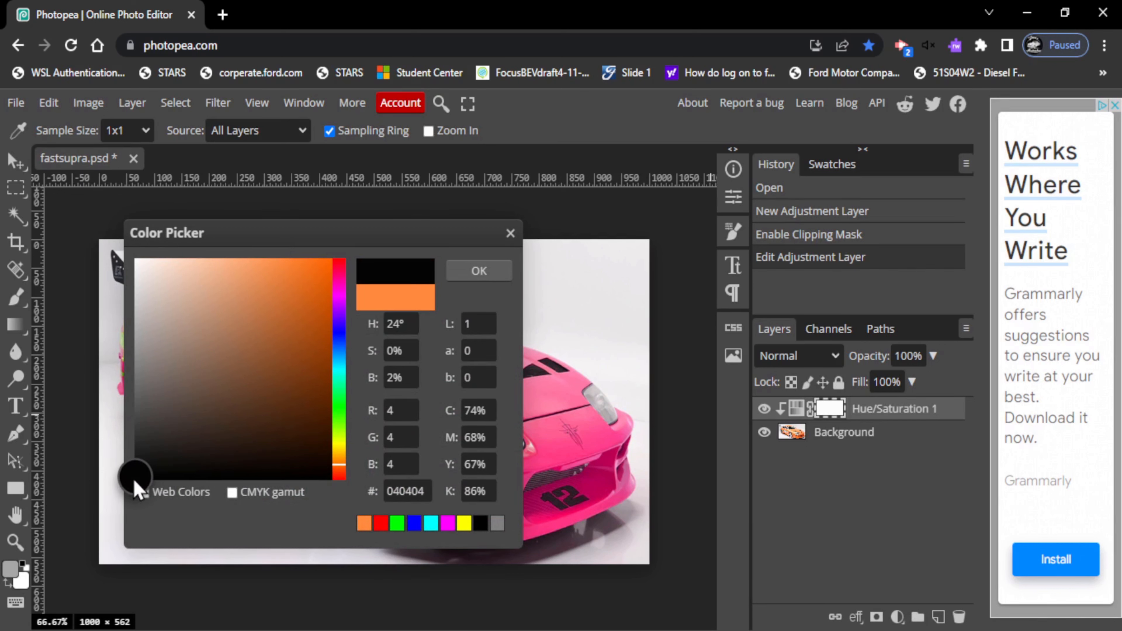
left_click(488, 275)
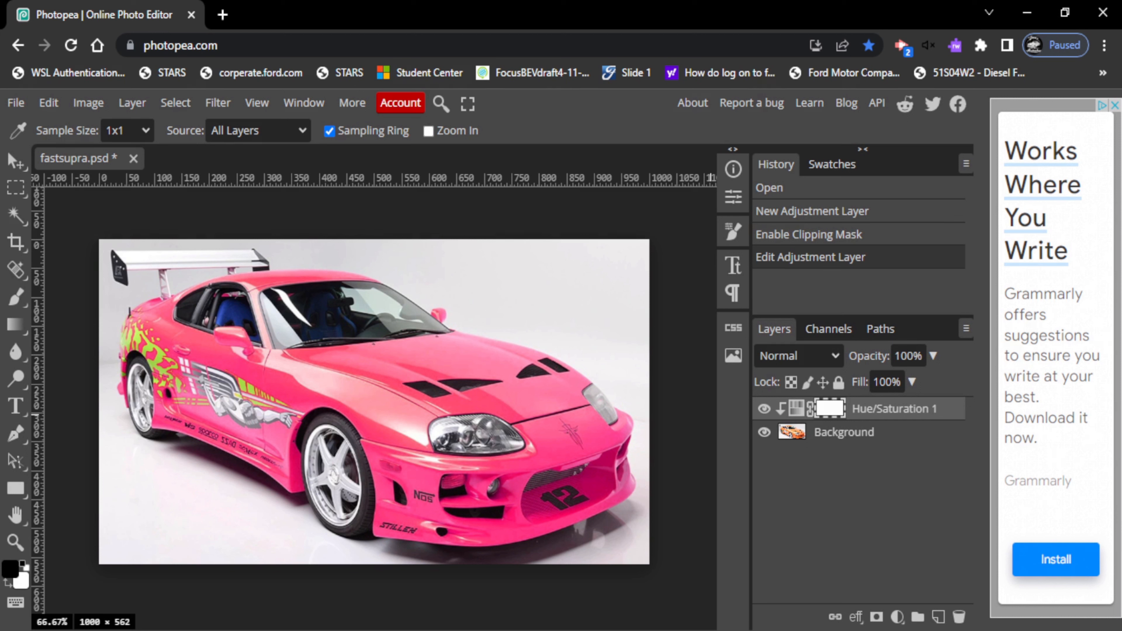
Step: Brush black on the mask over the amber indicator light in the front bumper to bring back its original colour
left_click(16, 297)
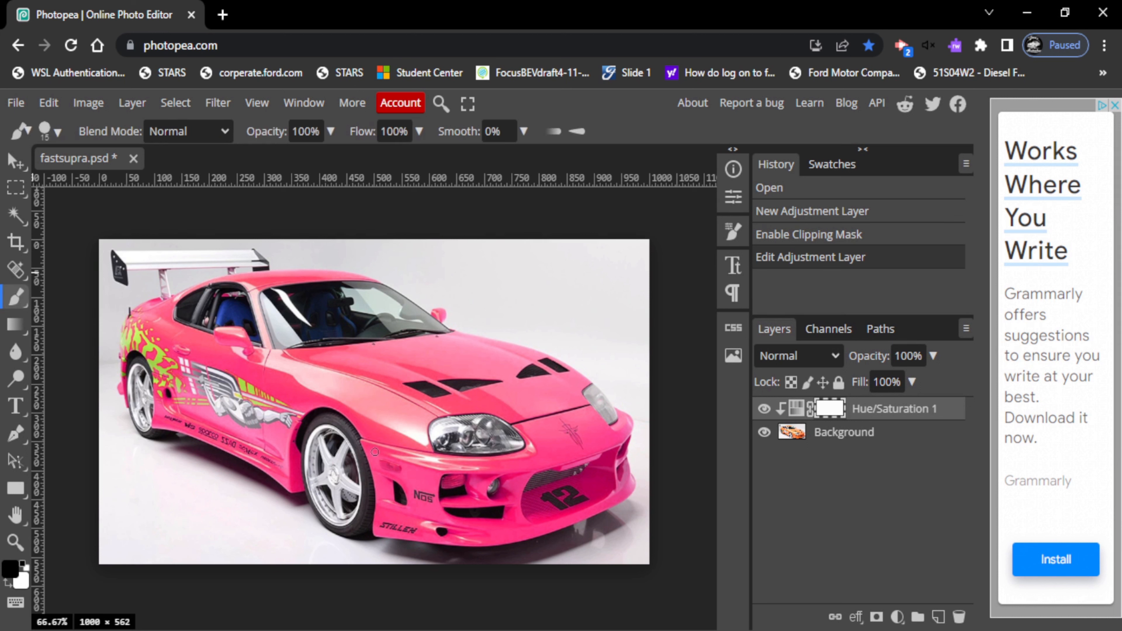
left_click(455, 486)
left_click(451, 485)
left_click(449, 485)
left_click(447, 488)
left_click(449, 483)
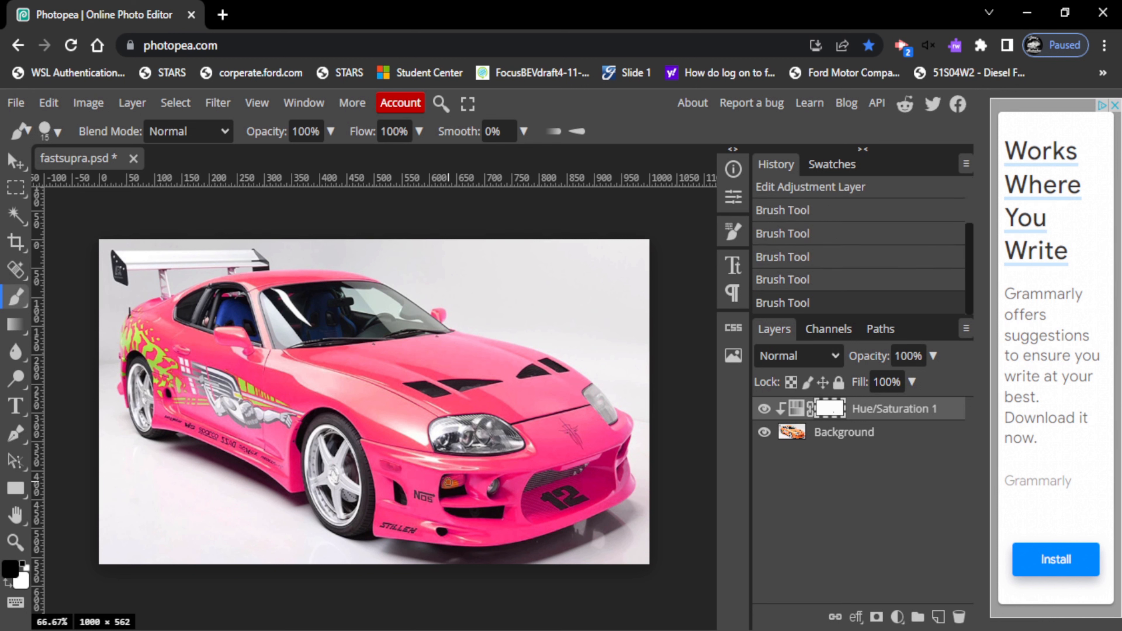
left_click(460, 482)
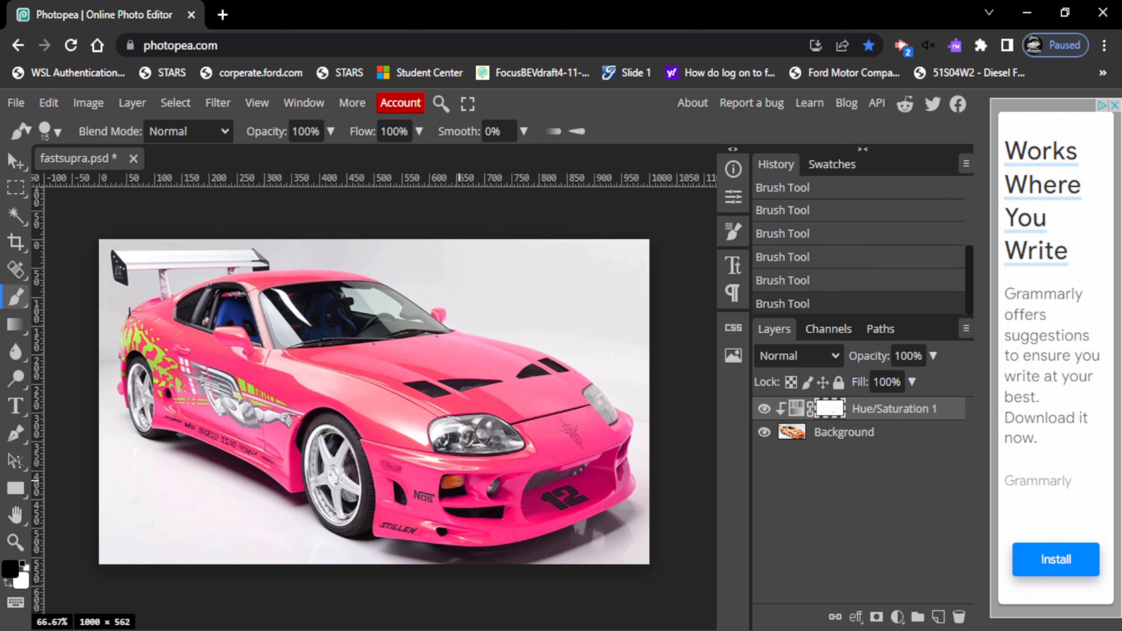
left_click(447, 485)
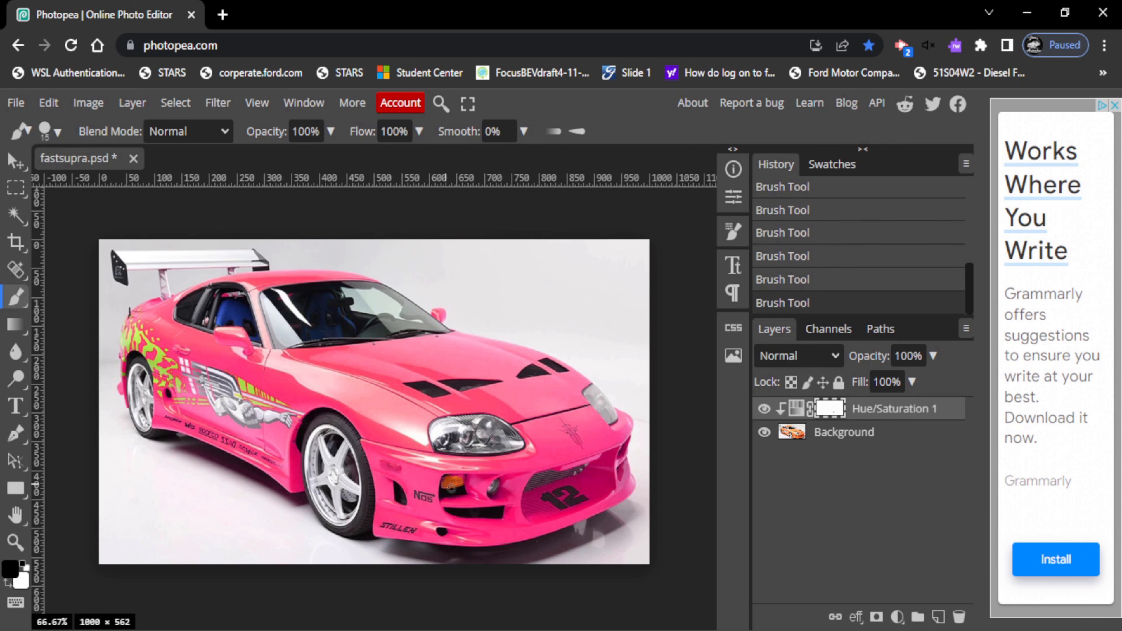
Step: Paint trial strokes in black across the hood on the mask, and cover them again with a white 172 px brush
mouse_move(352, 370)
left_mouse_down()
mouse_move(424, 347)
mouse_move(377, 379)
mouse_move(291, 394)
mouse_move(355, 416)
mouse_move(445, 348)
left_mouse_up()
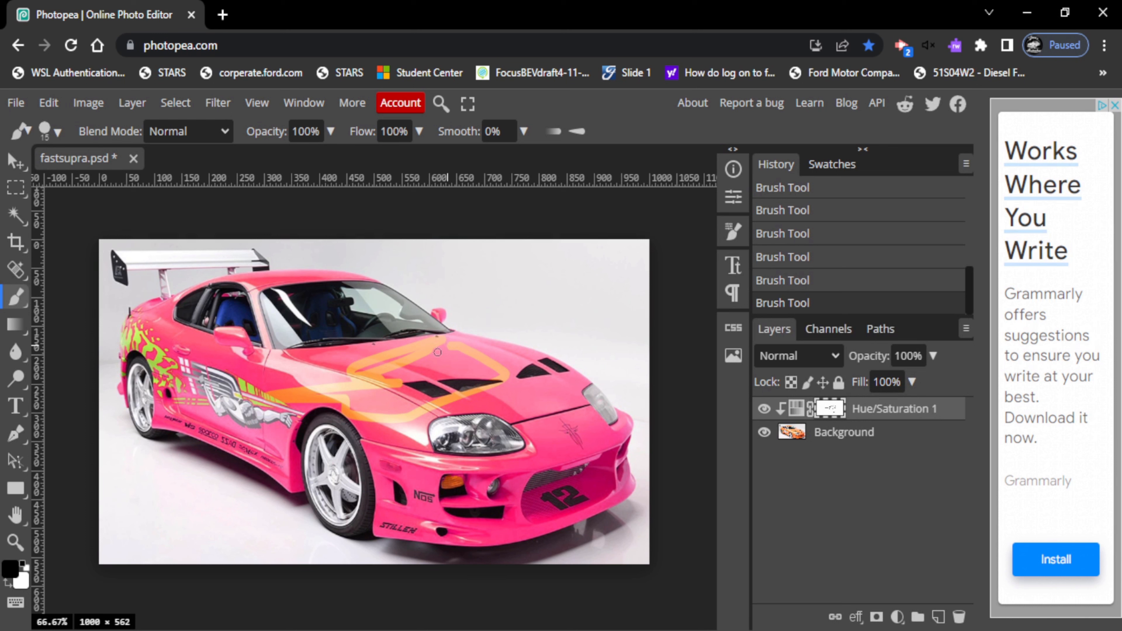
left_click(13, 570)
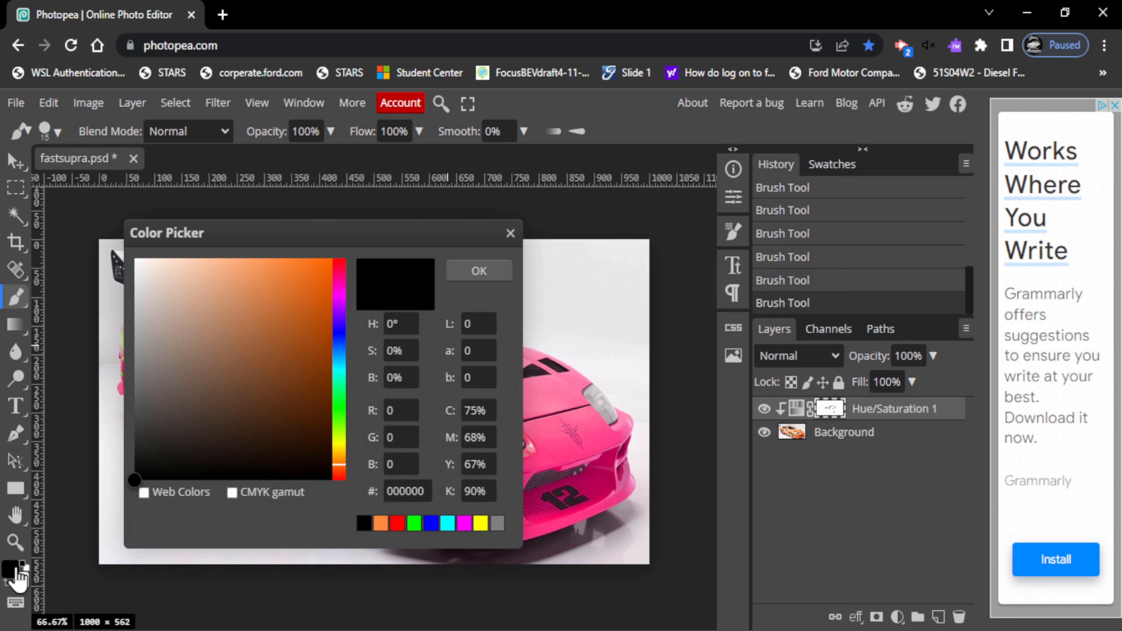
left_click_drag(136, 479, 134, 257)
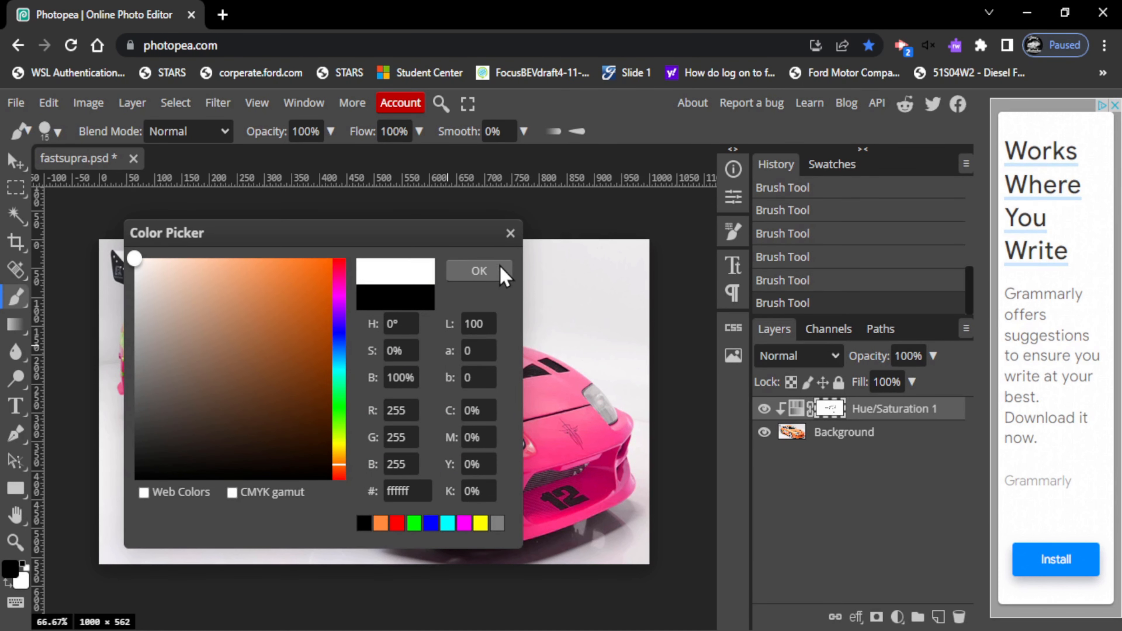
left_click(479, 270)
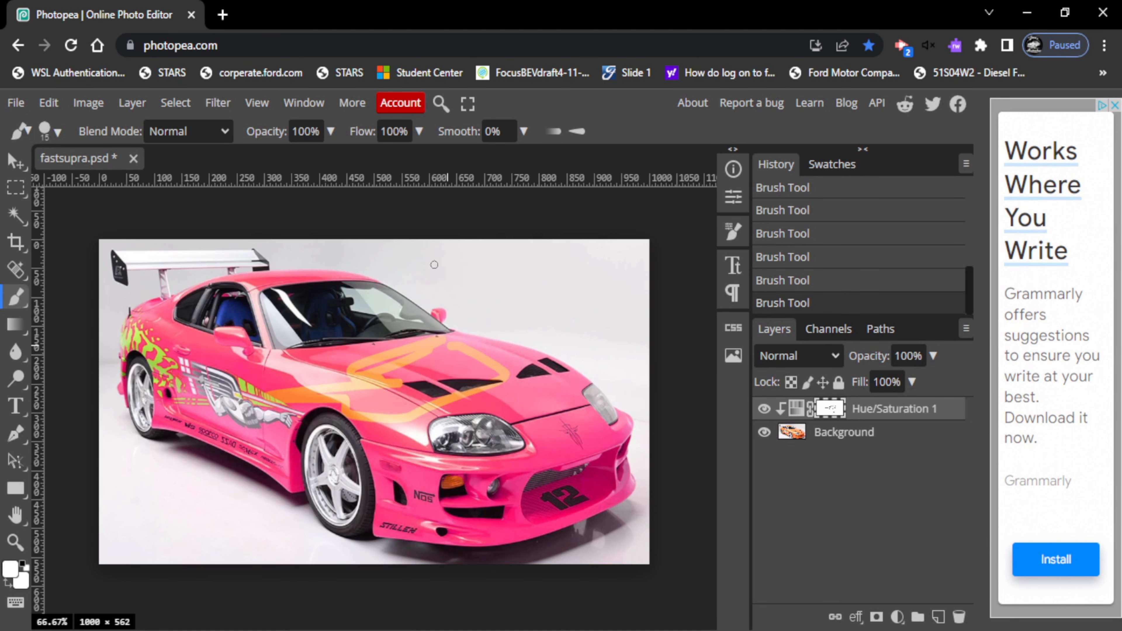
left_click(57, 133)
left_click_drag(151, 179, 195, 180)
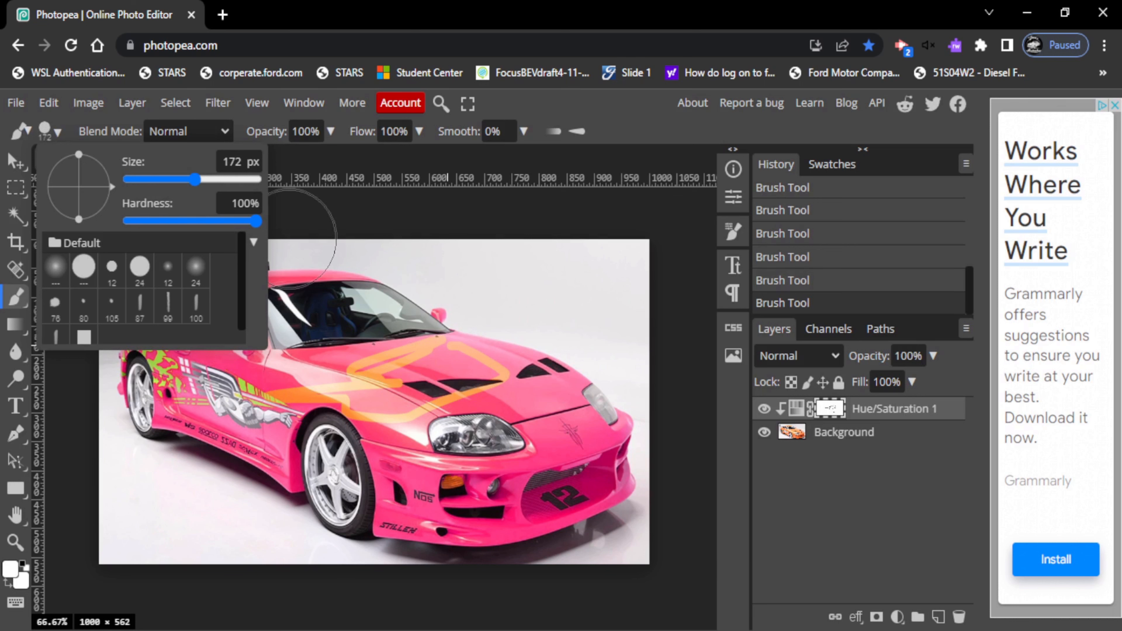
mouse_move(456, 362)
left_mouse_down()
mouse_move(427, 359)
mouse_move(348, 385)
mouse_move(359, 392)
mouse_move(498, 366)
mouse_move(264, 384)
left_mouse_up()
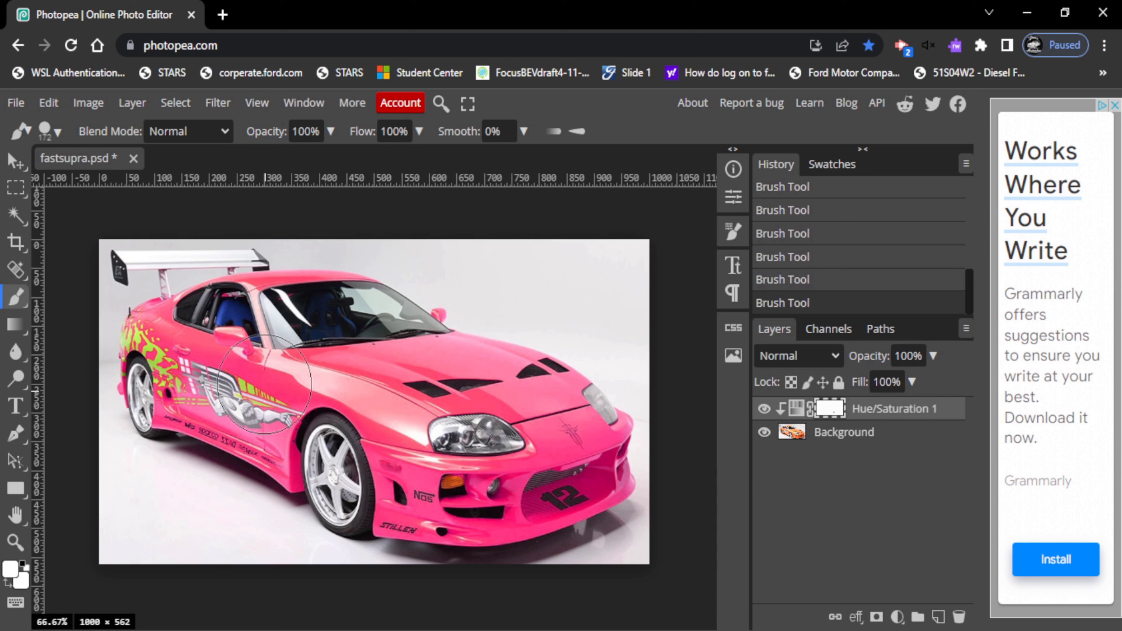
key("ctrl+z")
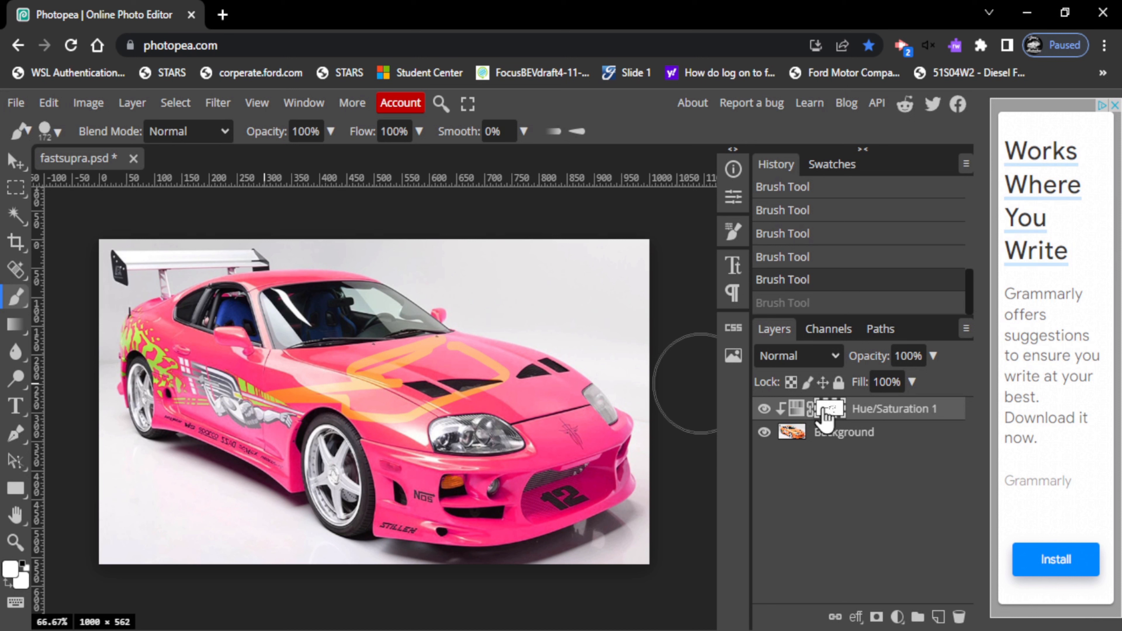
left_click(807, 305)
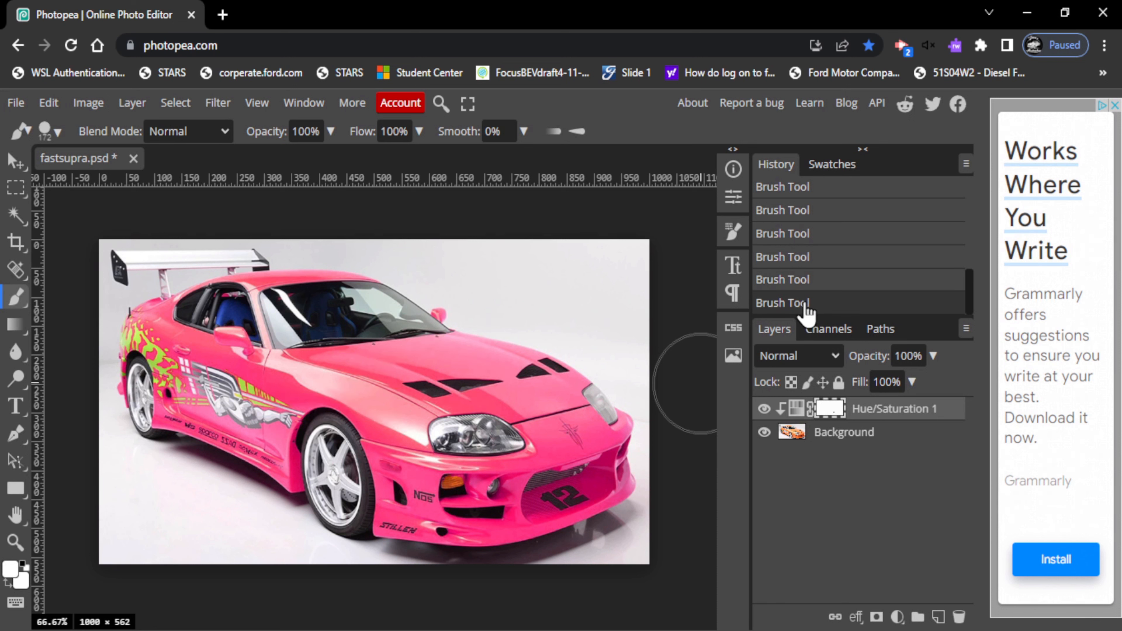